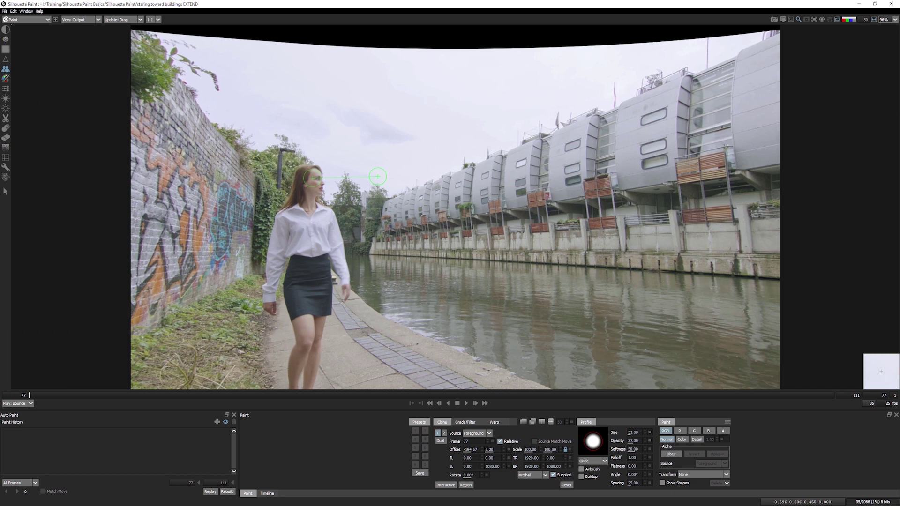
Step: Clone a test stroke of the woman's head, undo it, and step forward a frame
mouse_move(383, 174)
left_mouse_down()
mouse_move(368, 189)
mouse_move(380, 239)
left_mouse_up()
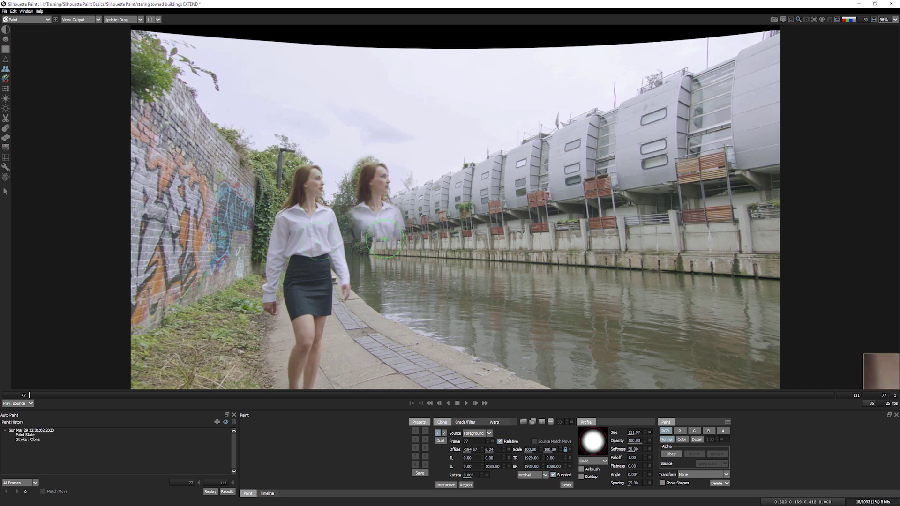
key("ctrl+z")
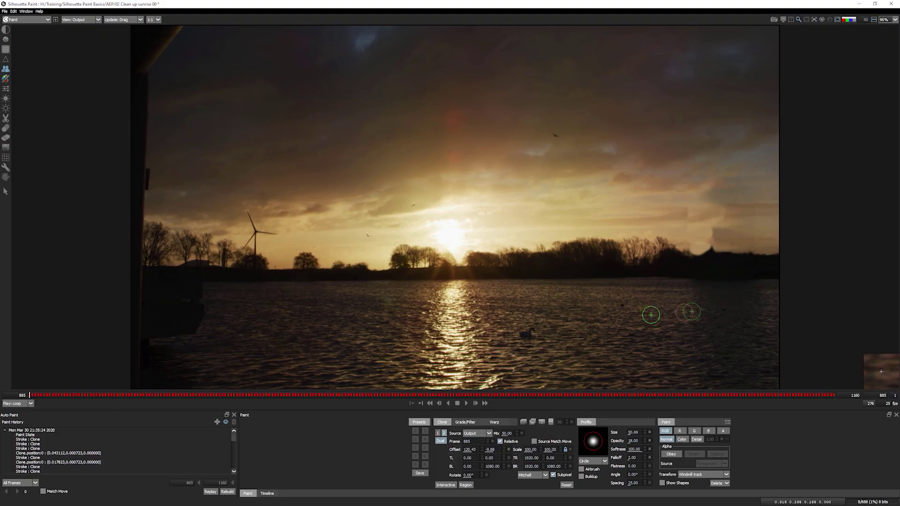
key("Right")
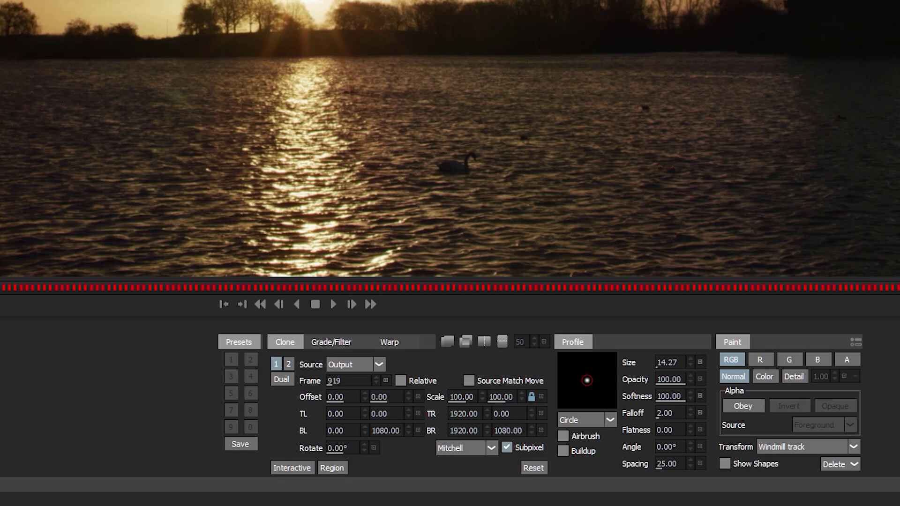
Step: Set the Clone Source to Output
left_click(476, 432)
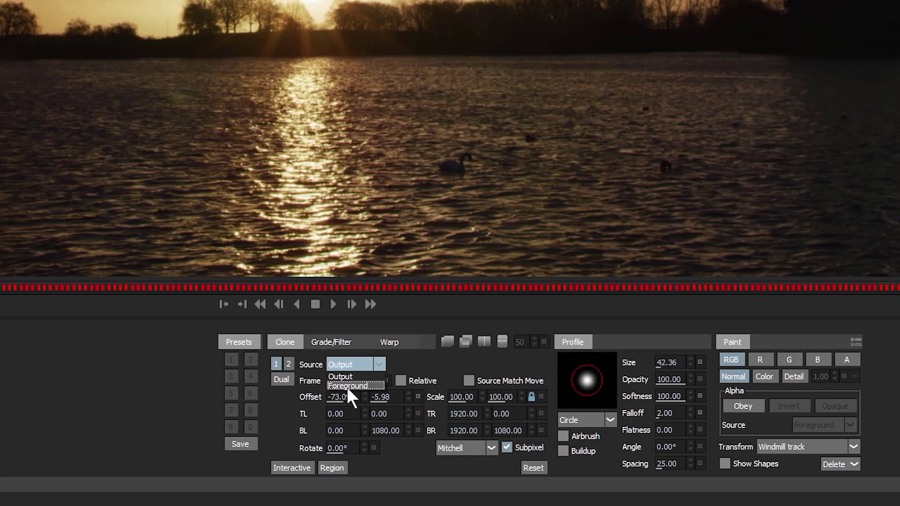
left_click(349, 386)
left_click(352, 360)
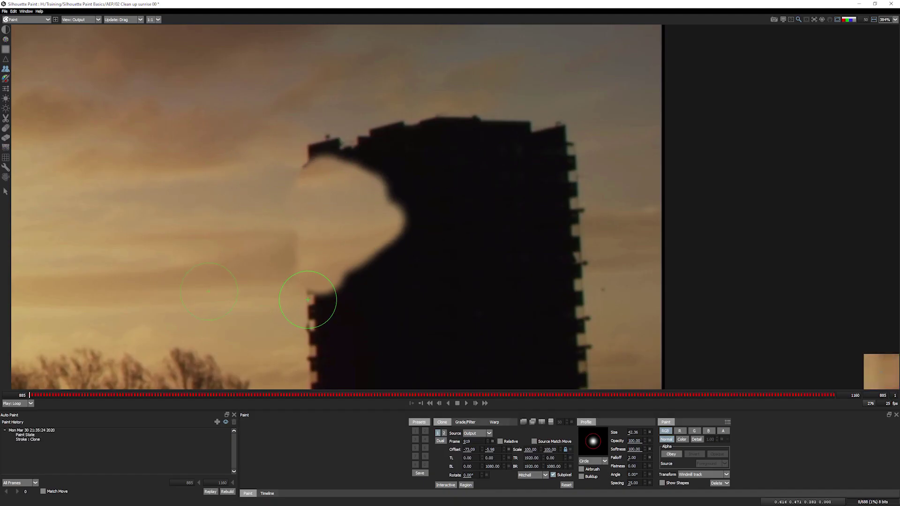
Step: Paint sky over the tower block's lower left, middle and upper right sections
left_click_drag(309, 300, 351, 348)
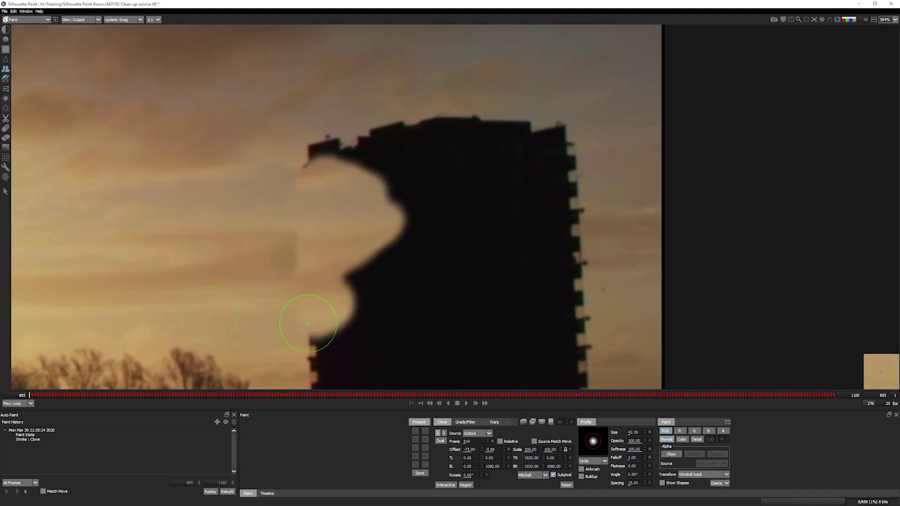
left_click_drag(362, 281, 421, 190)
mouse_move(563, 218)
left_mouse_down()
mouse_move(557, 185)
mouse_move(507, 126)
left_mouse_up()
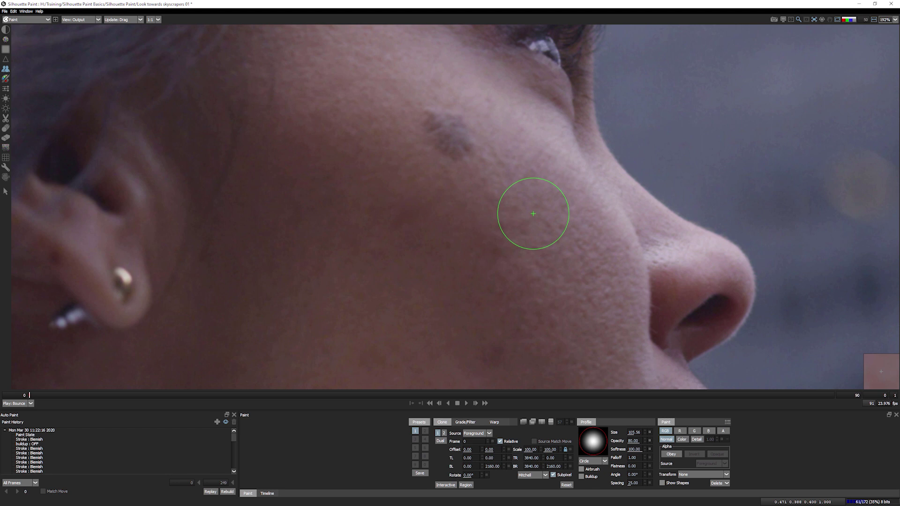
Step: Set the clone source on clean cheek skin and set brush size about 92, softness about 85
left_click_drag(517, 192, 454, 134)
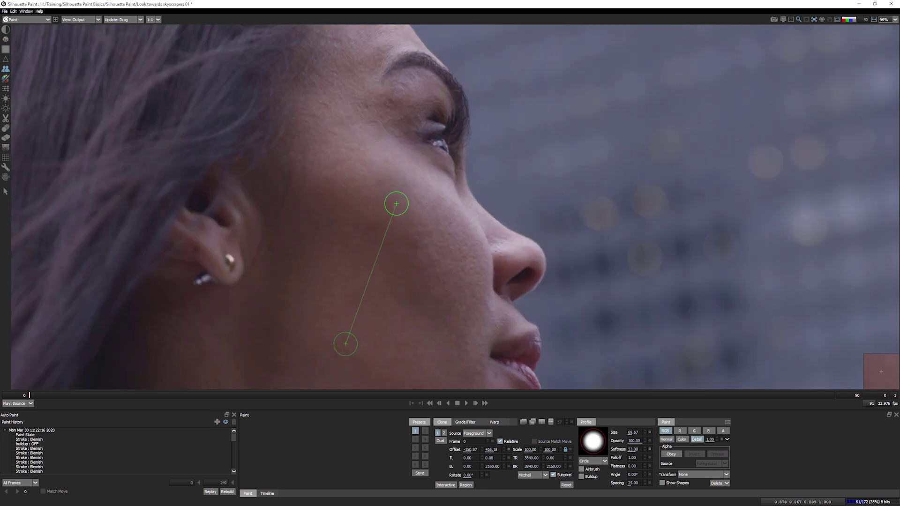
left_click(345, 149, "ctrl")
left_click(388, 195, "ctrl")
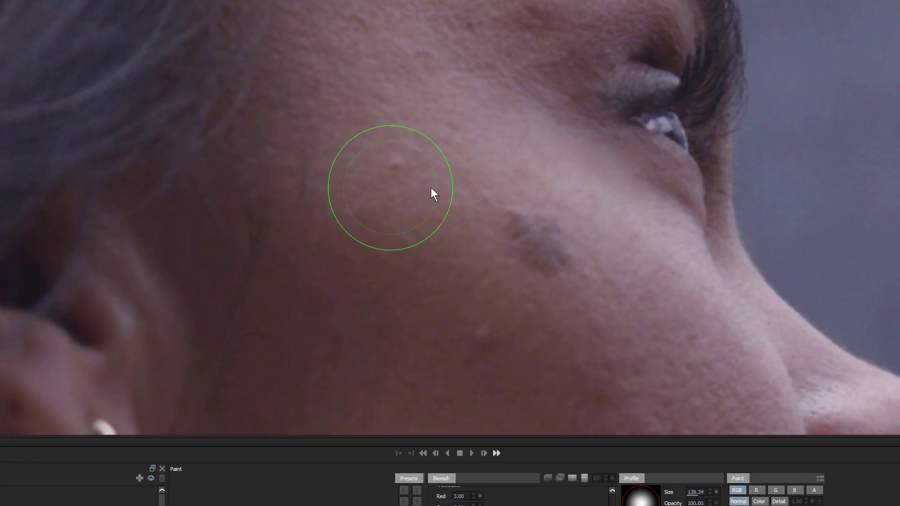
left_click_drag(431, 188, 319, 201)
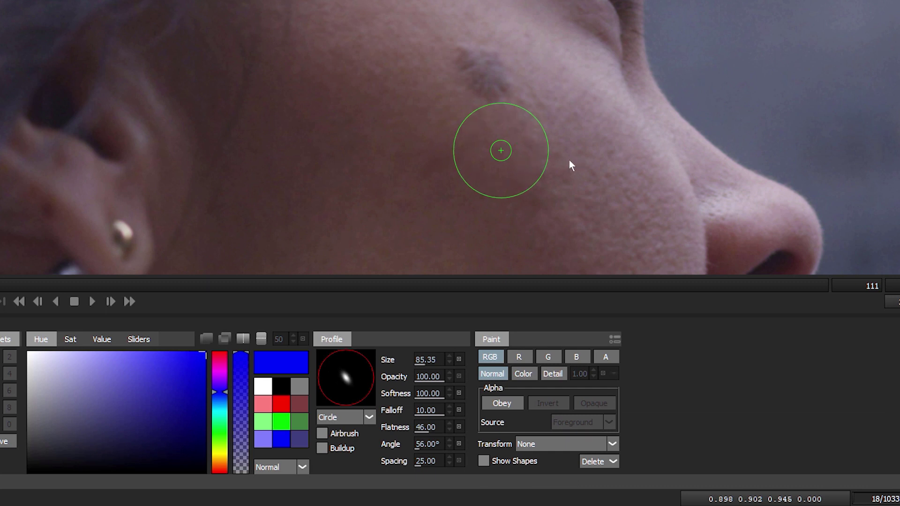
left_click_drag(569, 160, 492, 162)
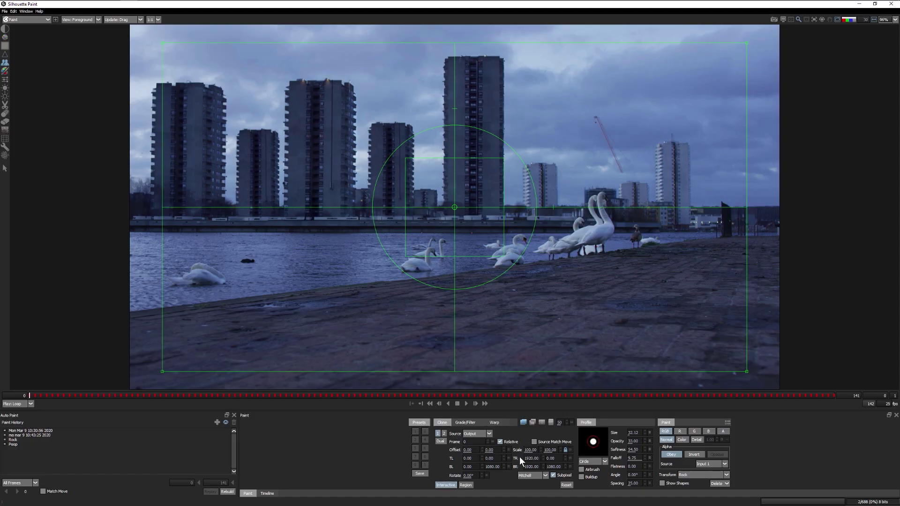
Step: Show the clone source overlay, shift it to place another tower, and scale it down
left_click(533, 422)
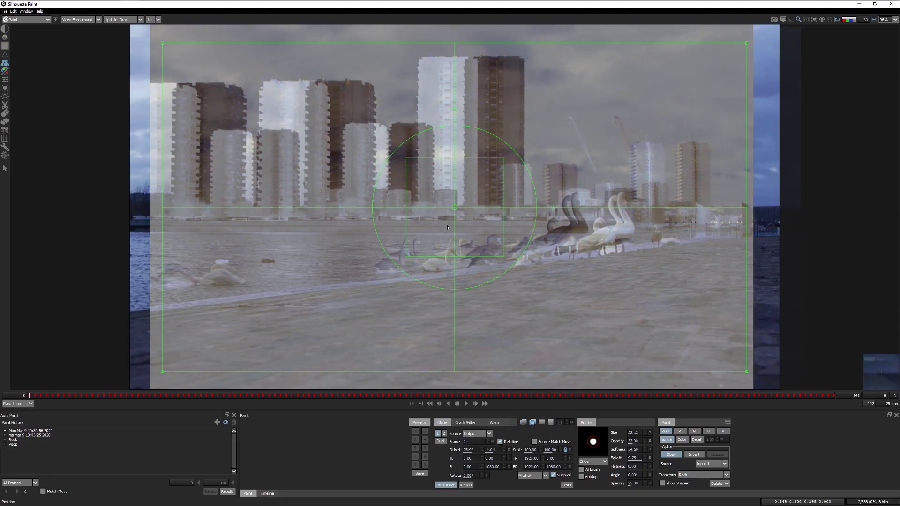
mouse_move(500, 336)
left_mouse_down()
mouse_move(543, 329)
mouse_move(567, 195)
left_mouse_up()
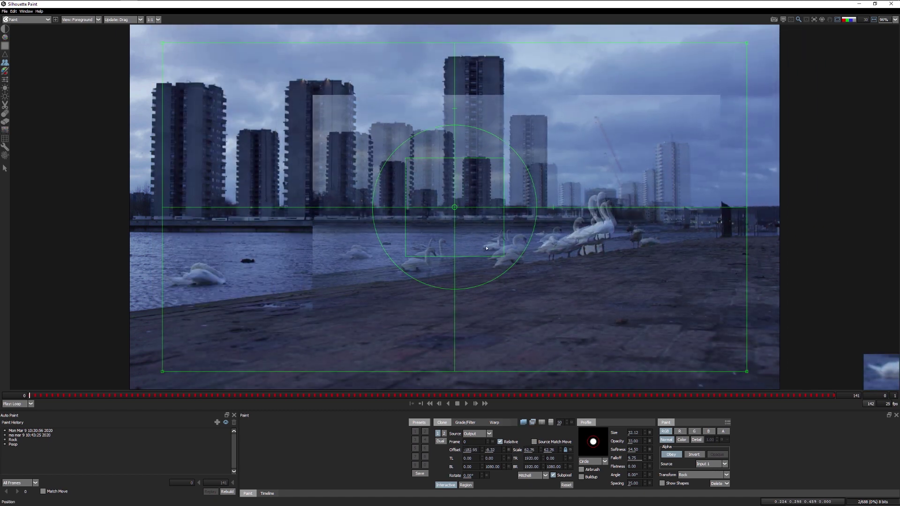
key("o")
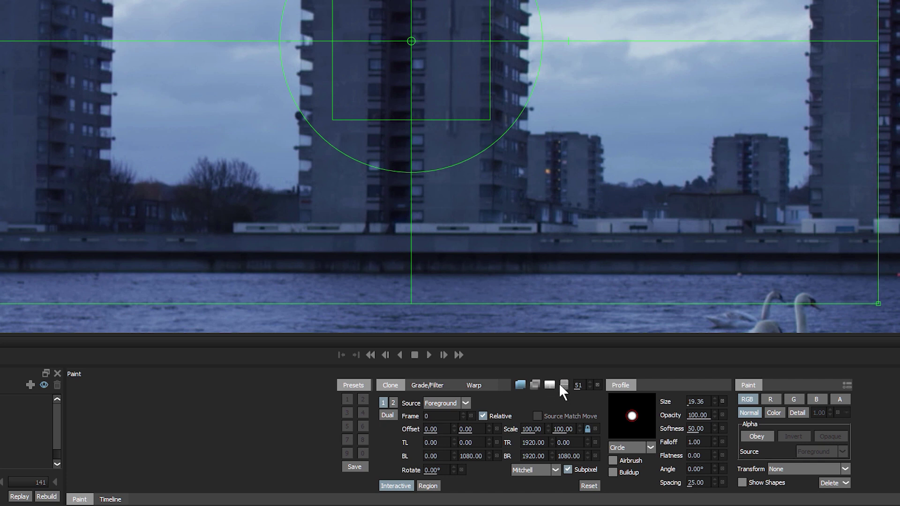
Step: Switch the clone view mode, move the source sideways, and fade the overlay out
left_click(535, 386)
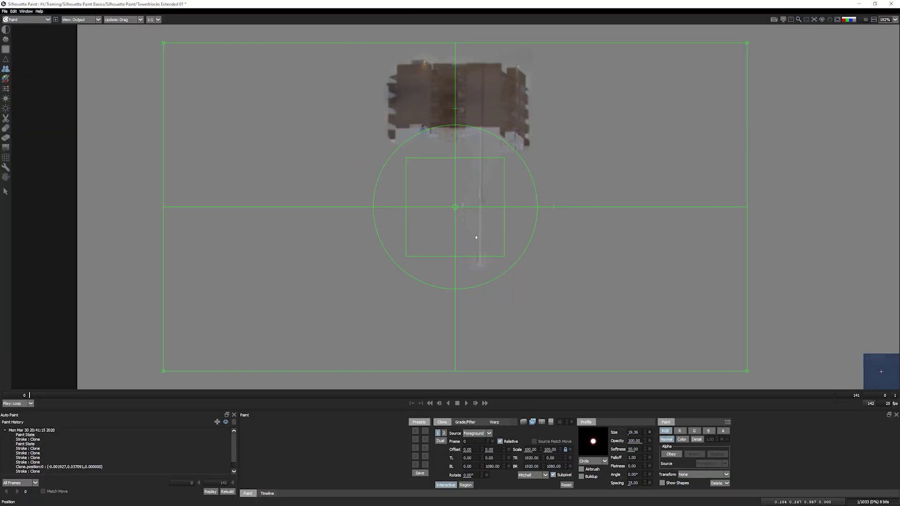
mouse_move(476, 237)
left_mouse_down()
mouse_move(582, 244)
mouse_move(343, 214)
left_mouse_up()
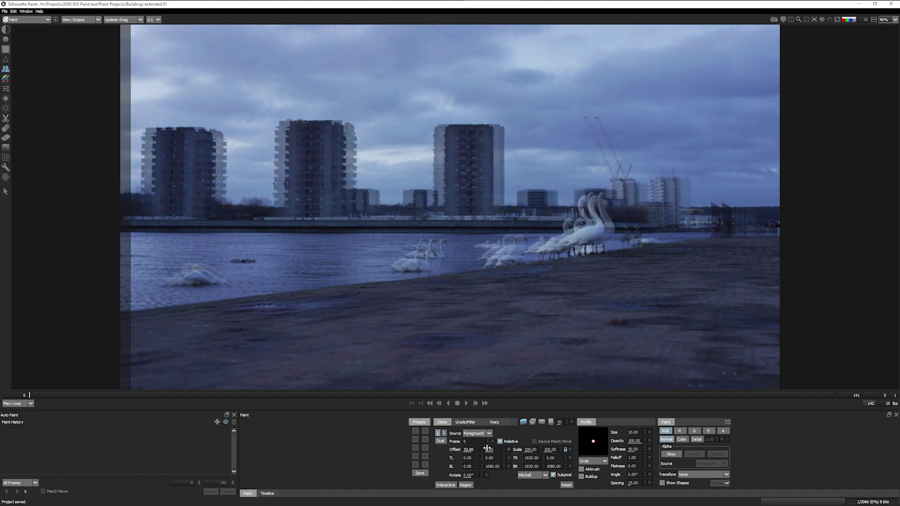
mouse_move(170, 187)
left_mouse_down()
mouse_move(255, 195)
mouse_move(211, 194)
left_mouse_up()
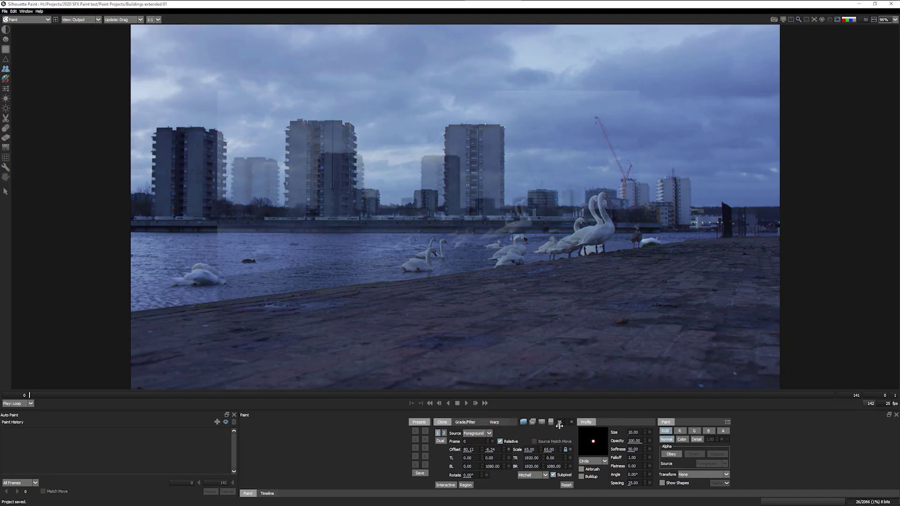
left_click_drag(567, 423, 544, 426)
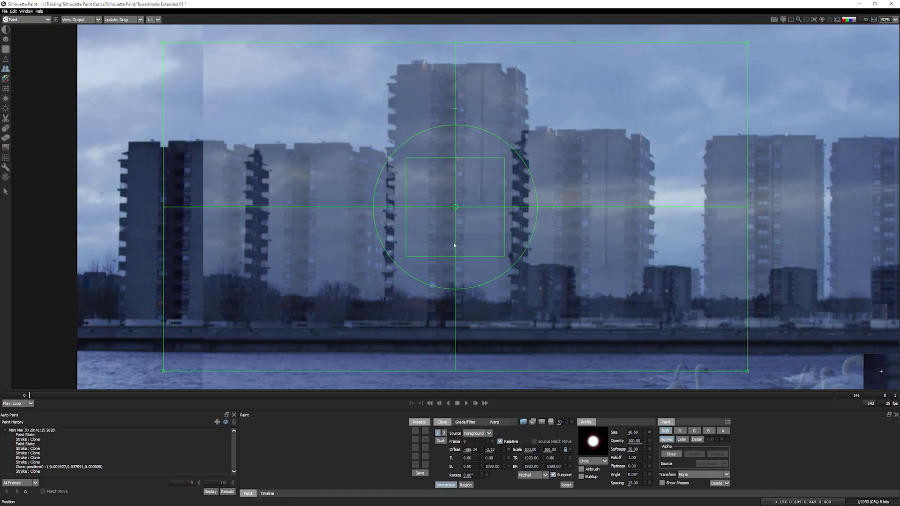
Step: Offset and fine-tune the ghost tower source, then paint the new tower into the skyline
left_click_drag(566, 160, 505, 157)
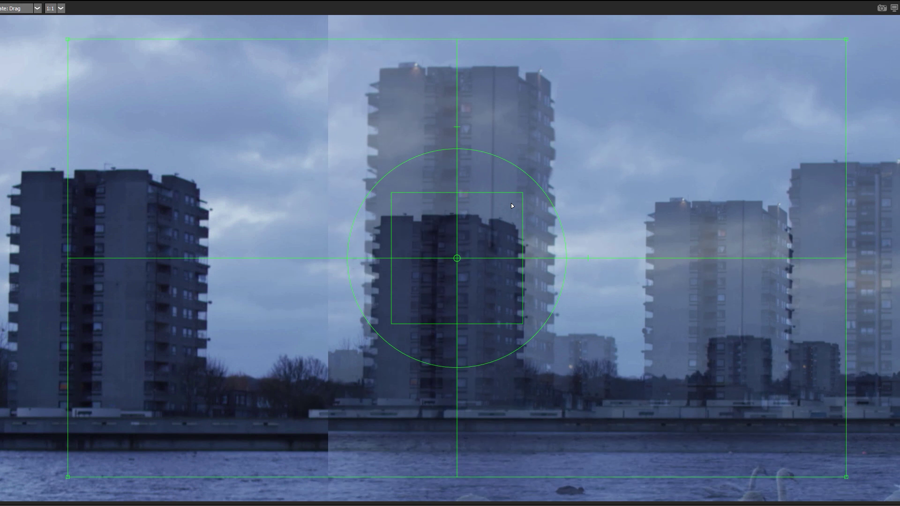
mouse_move(524, 197)
left_mouse_down()
mouse_move(432, 201)
mouse_move(418, 222)
mouse_move(457, 259)
mouse_move(390, 287)
mouse_move(446, 282)
mouse_move(414, 227)
mouse_move(386, 231)
mouse_move(429, 228)
left_mouse_up()
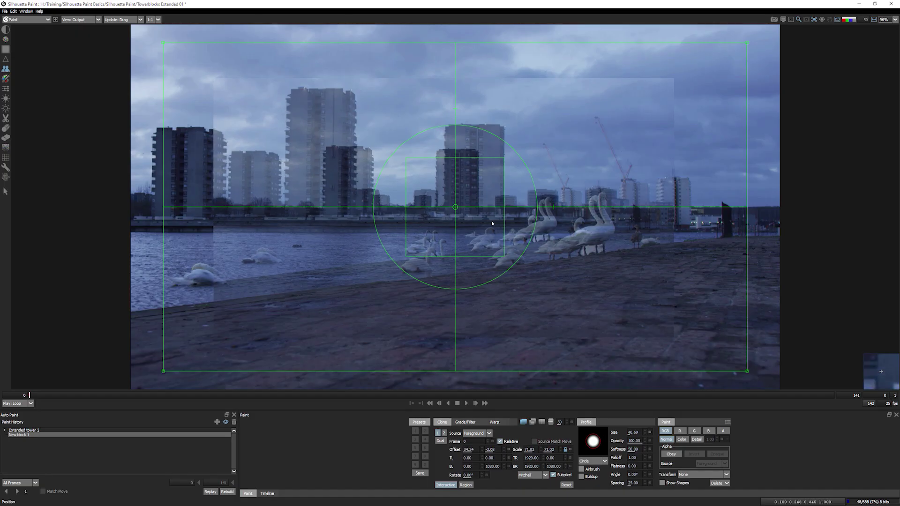
left_click_drag(491, 233, 489, 232)
left_click_drag(262, 156, 244, 156)
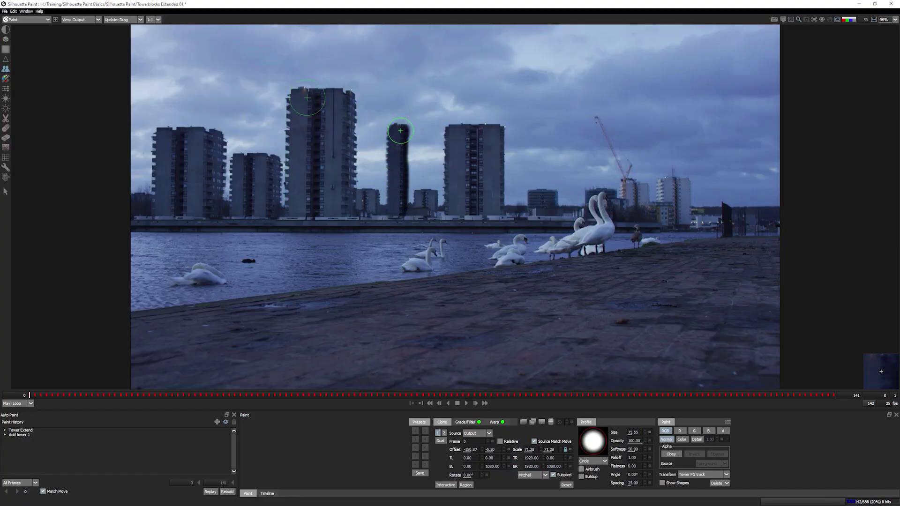
Step: Extend the middle tower upward into the sky, then choose a much smaller Eraser brush
left_click_drag(421, 143, 419, 210)
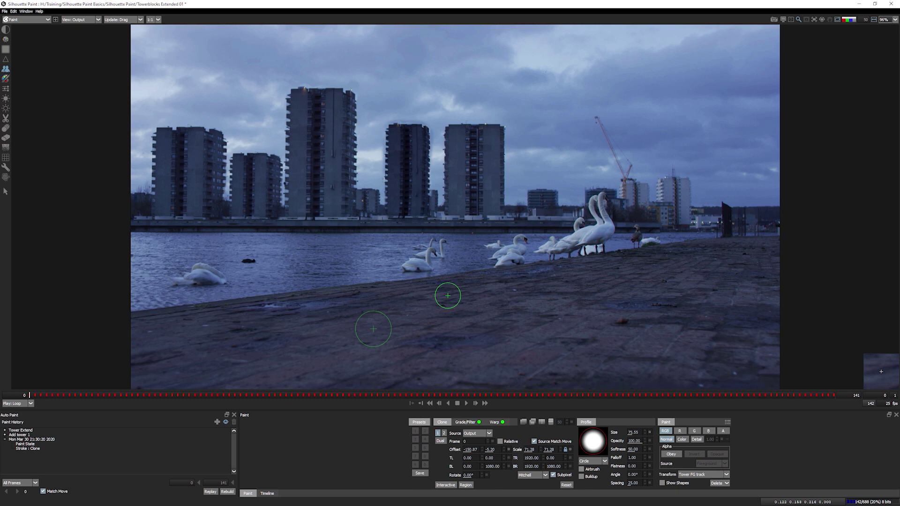
left_click(6, 138)
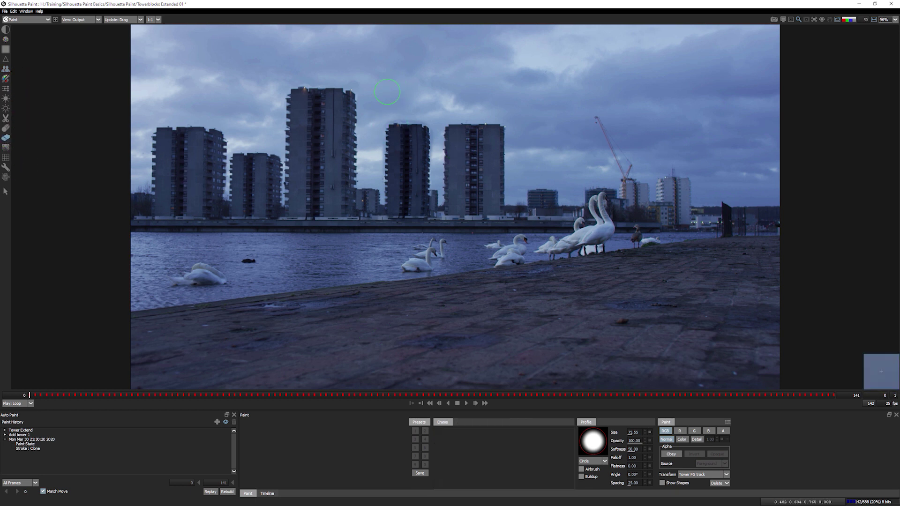
left_click_drag(388, 92, 404, 110)
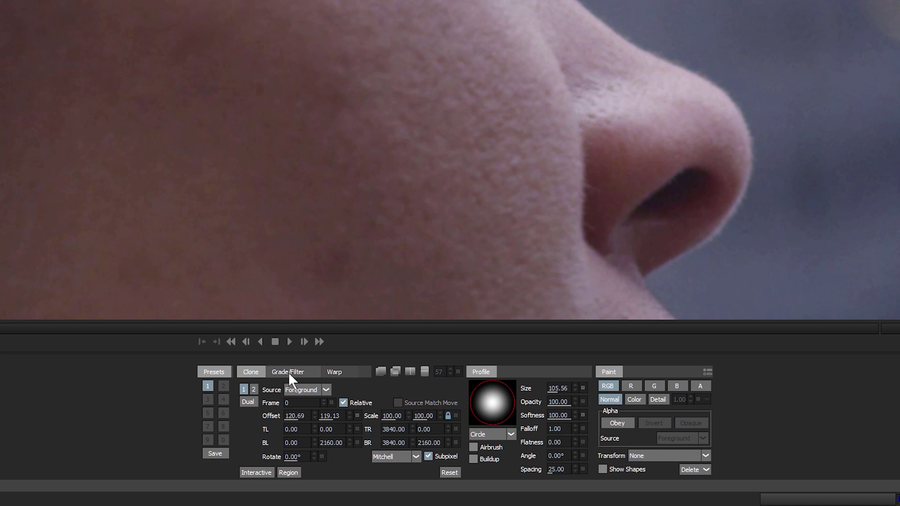
Step: Enable Auto Grade, dab the cheek blemish, and clone building detail into sky and top-right corner
left_click(292, 376)
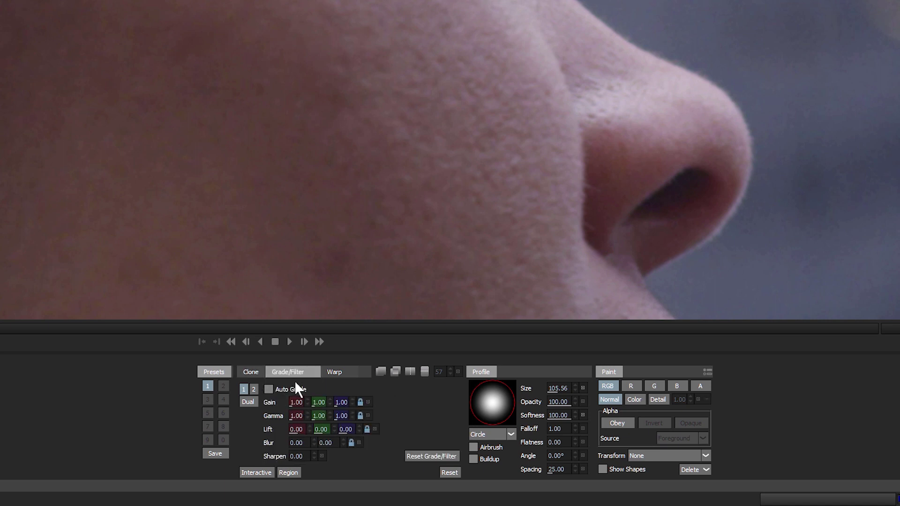
left_click(269, 390)
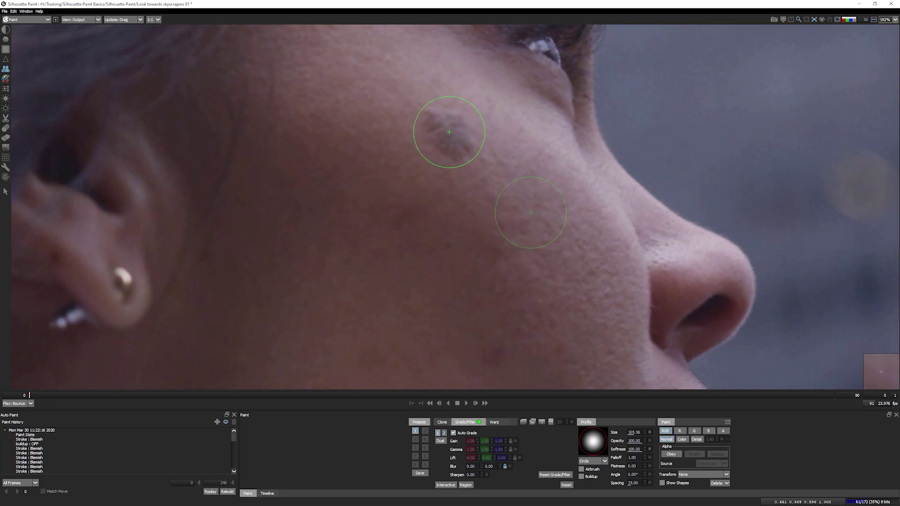
left_click(447, 141)
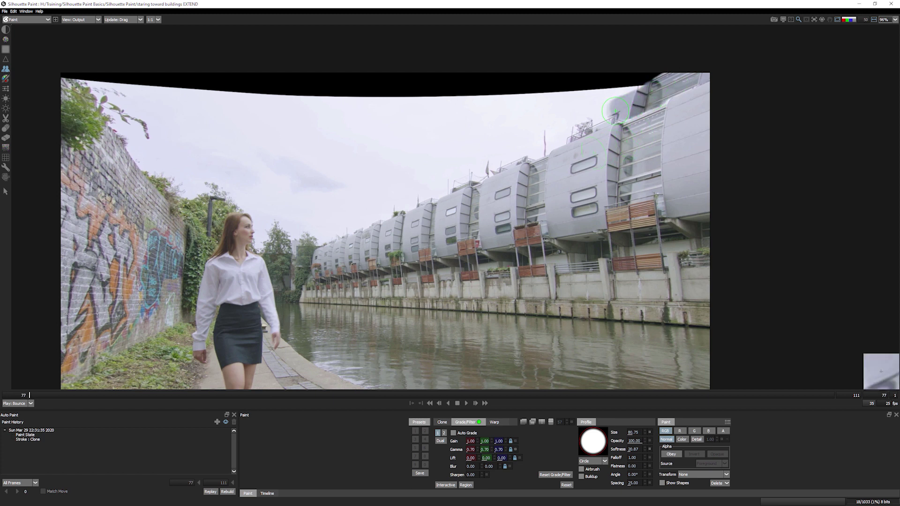
left_click_drag(542, 142, 336, 227)
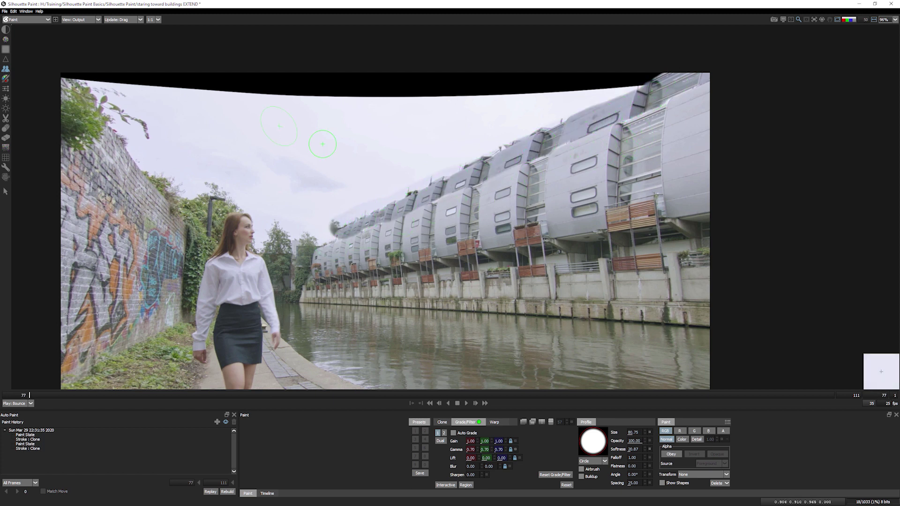
left_click_drag(654, 89, 572, 85)
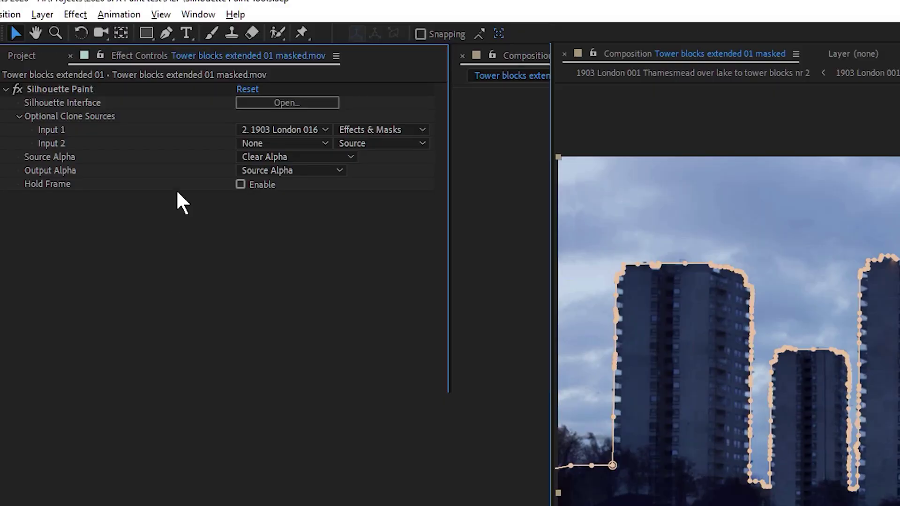
Step: List the project clips in the Input 2 dropdown under Optional Clone Sources
left_click(248, 145)
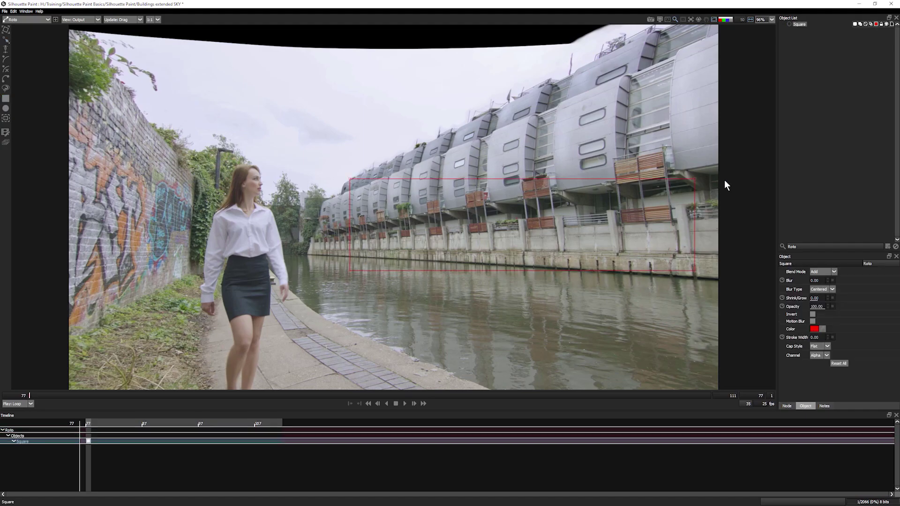
Step: Draw and reshape a rectangle roto over the buildings and planar-track them
left_click_drag(696, 180, 702, 31)
left_click_drag(352, 269, 335, 253)
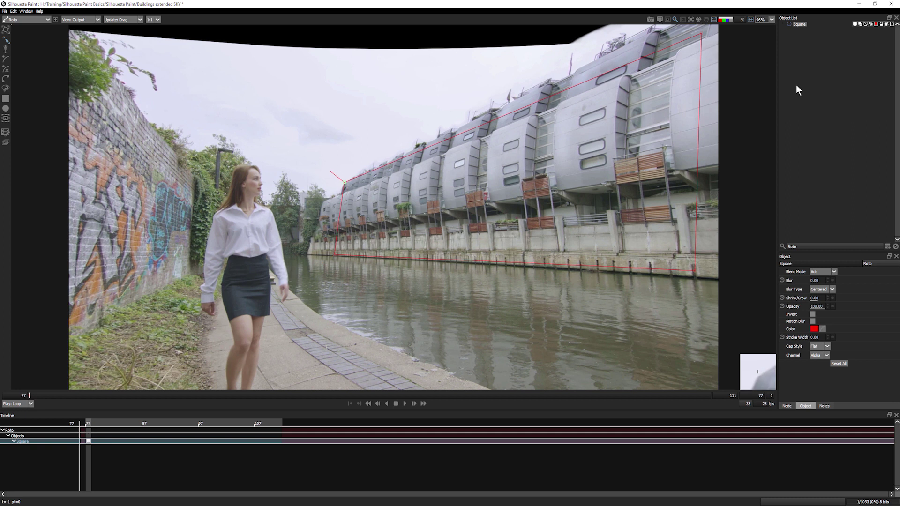
left_click(888, 247)
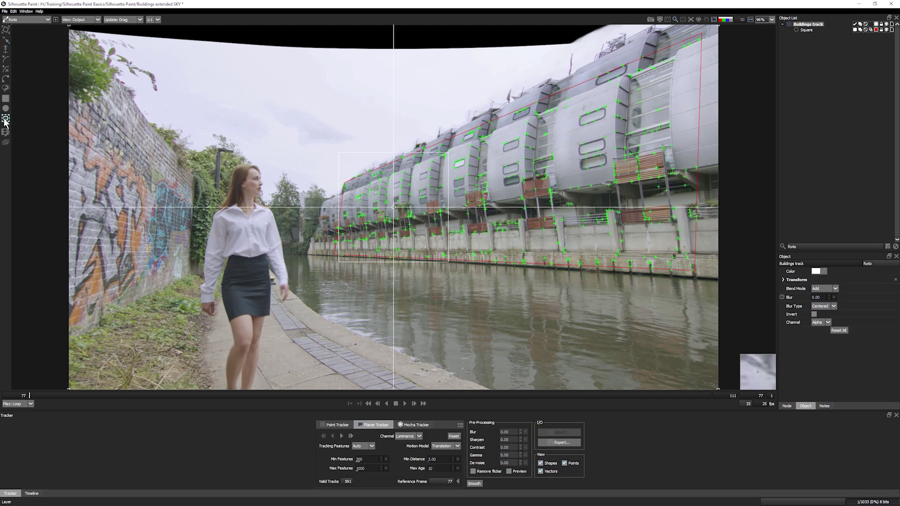
key("t")
left_click(343, 436)
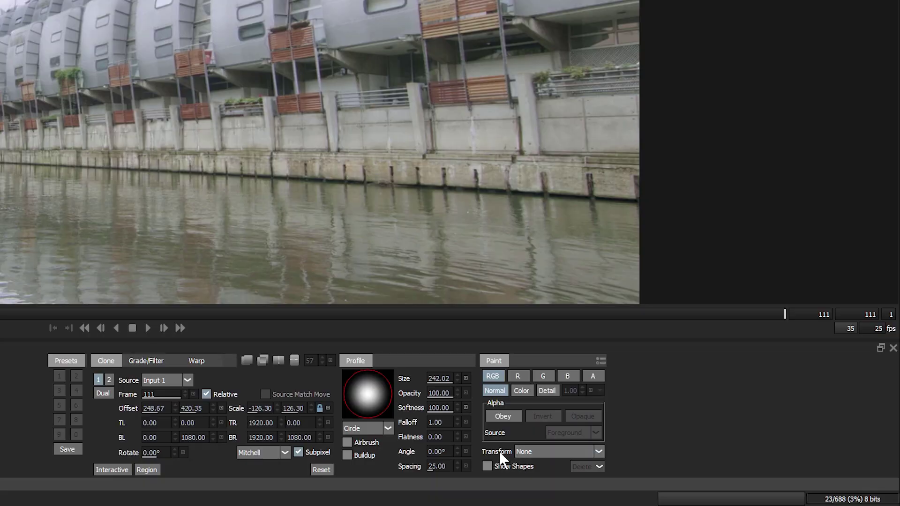
Step: Set the clone Transform to Mocha track, enable Source Match Move, and play back
left_click(551, 451)
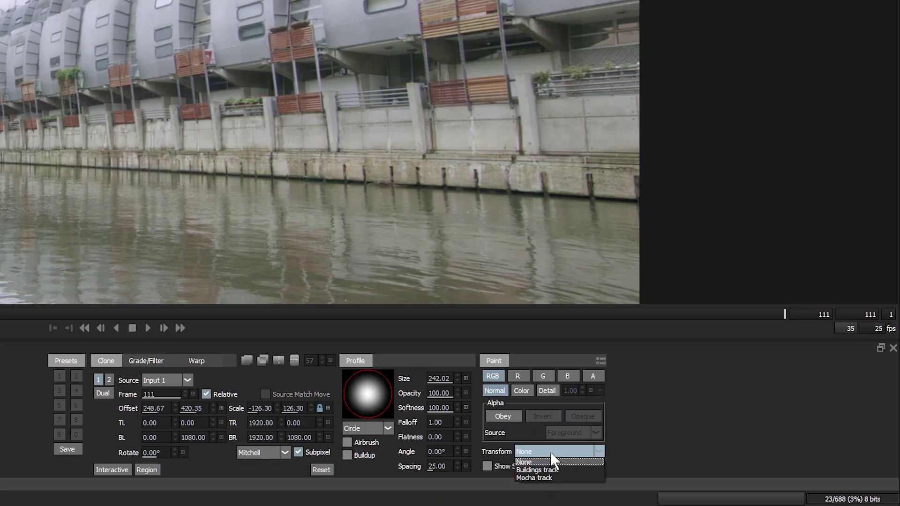
left_click(596, 478)
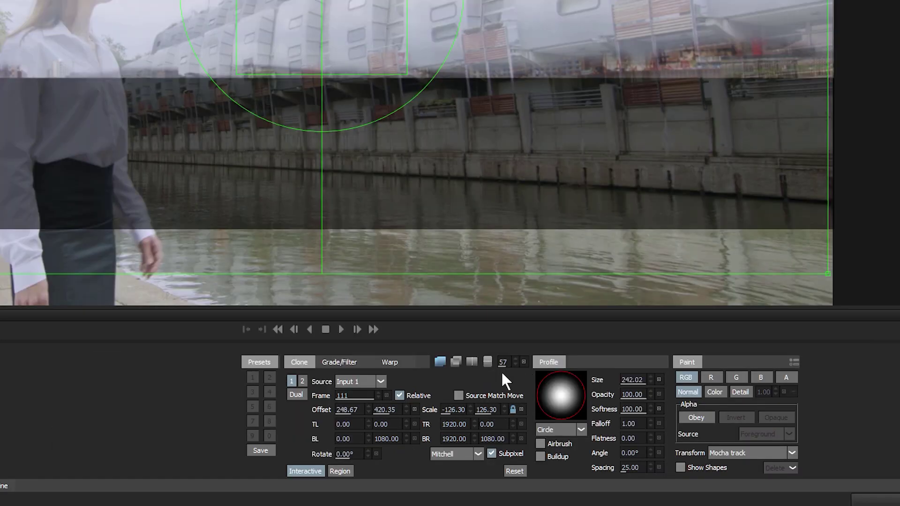
left_click(458, 396)
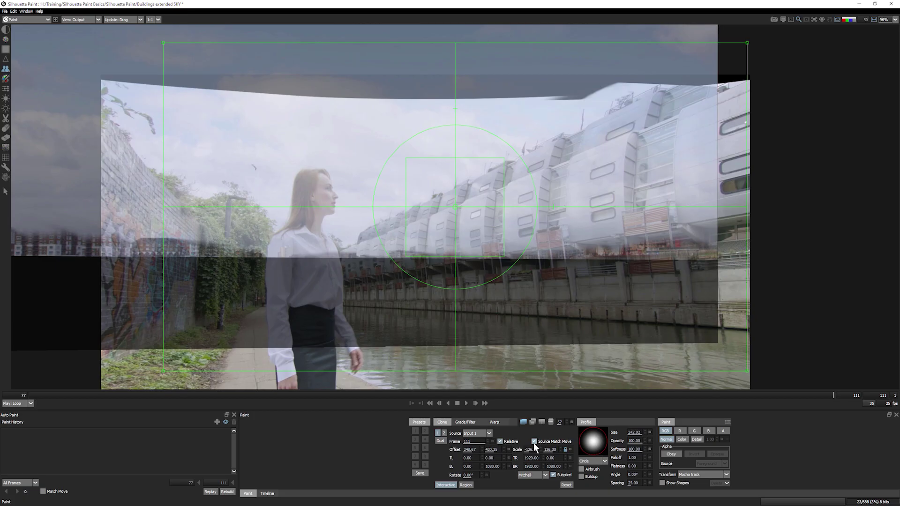
key("space")
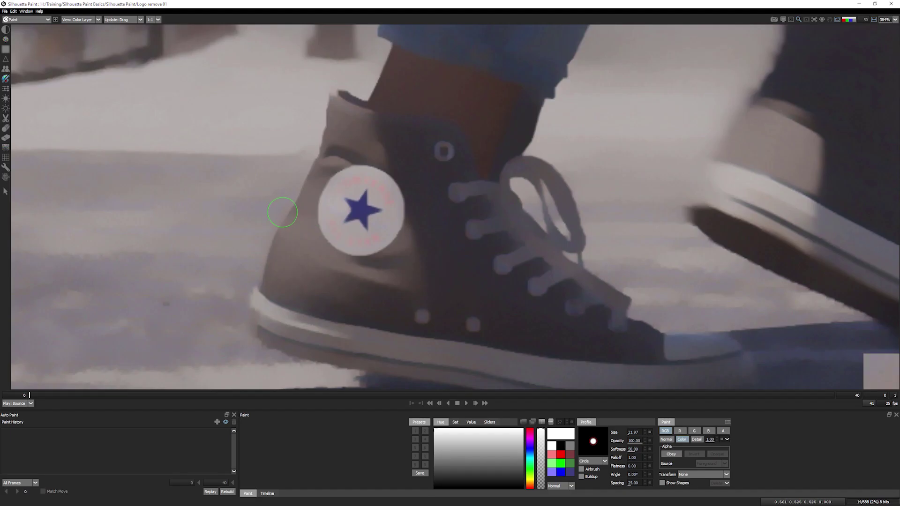
Step: Sample the shoe's grey canvas colour for the paint brush
left_click(306, 218, "ctrl")
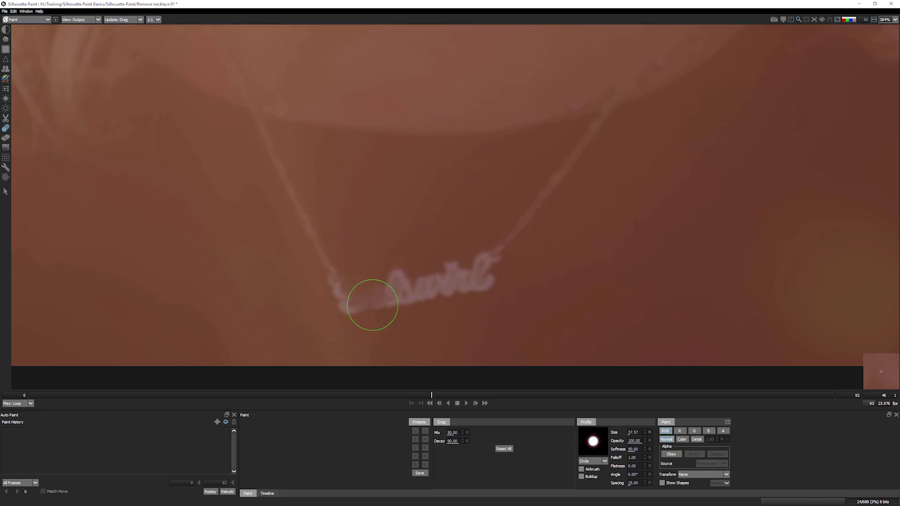
Step: Smear the lettering off the woman's necklace pendant with one Drag paint stroke
left_click_drag(372, 304, 379, 284)
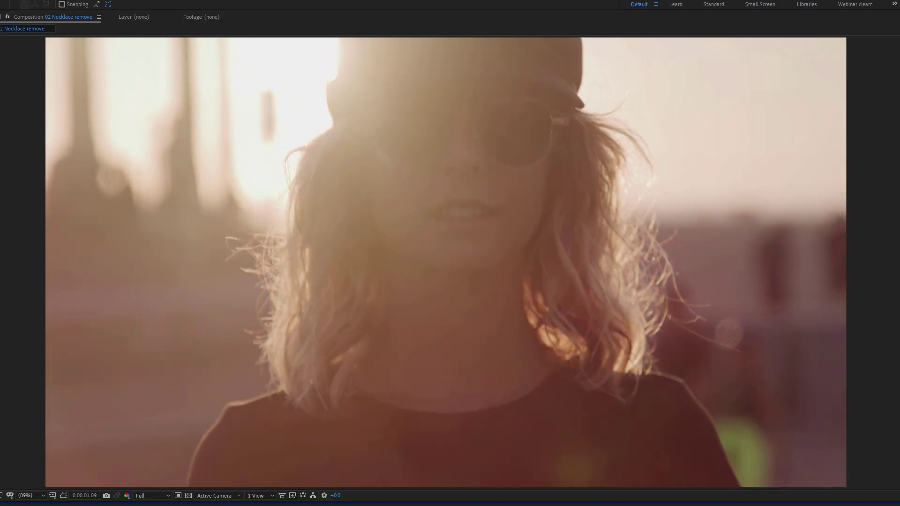
scroll(896, 65, "down", 5)
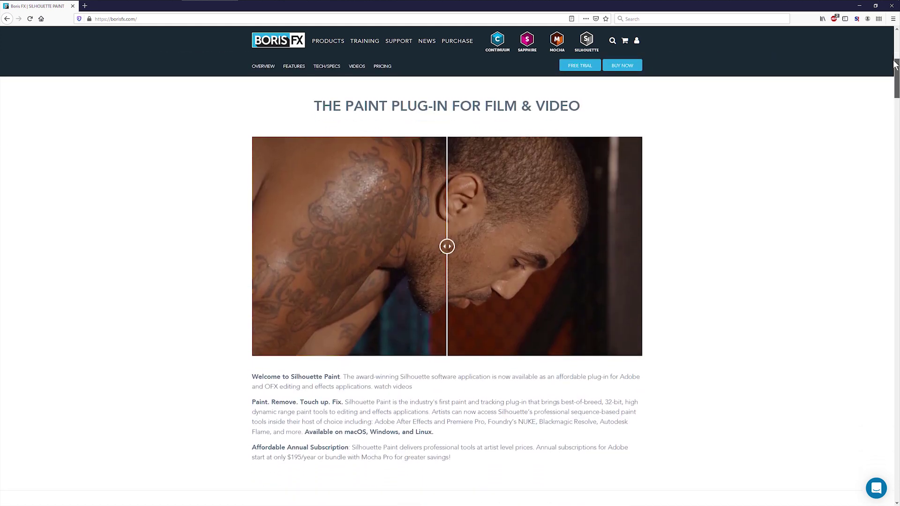
left_click_drag(896, 65, 895, 323)
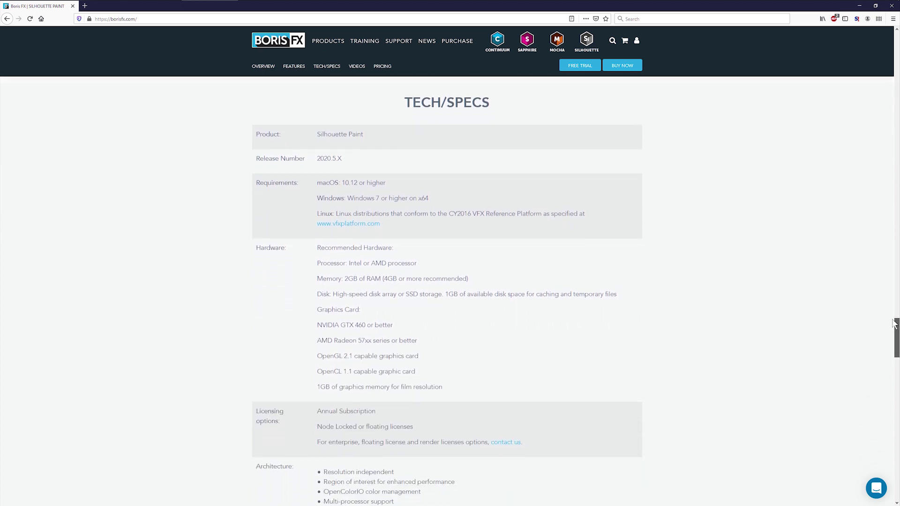